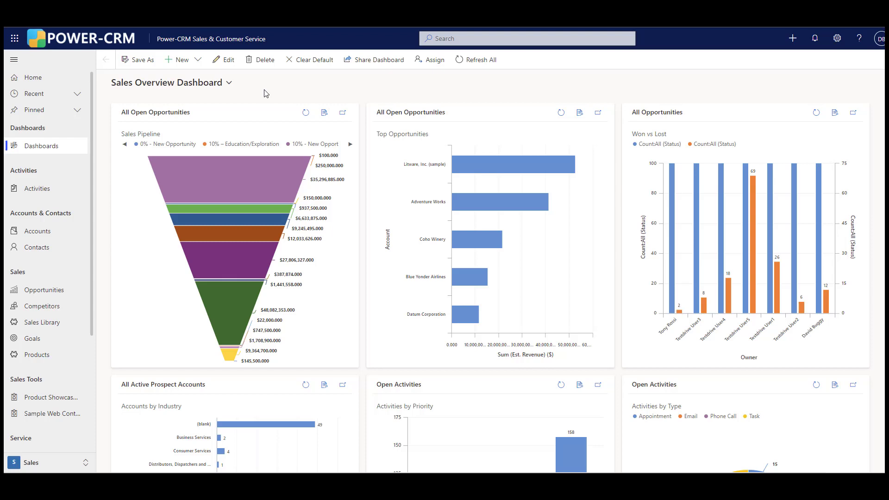
- Open the All Opportunities list in the Sales area and visualize the view in Power BI
{"action": "left_click", "coordinate": [38, 233]}
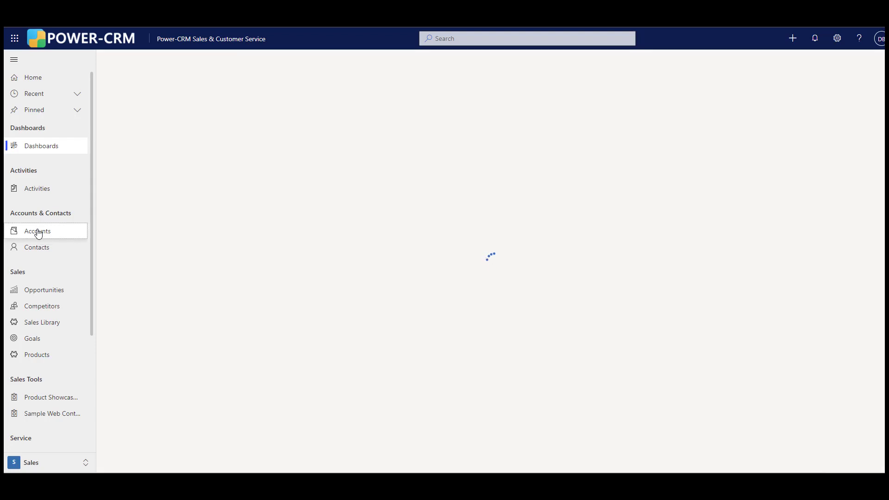
{"action": "left_click", "coordinate": [46, 294]}
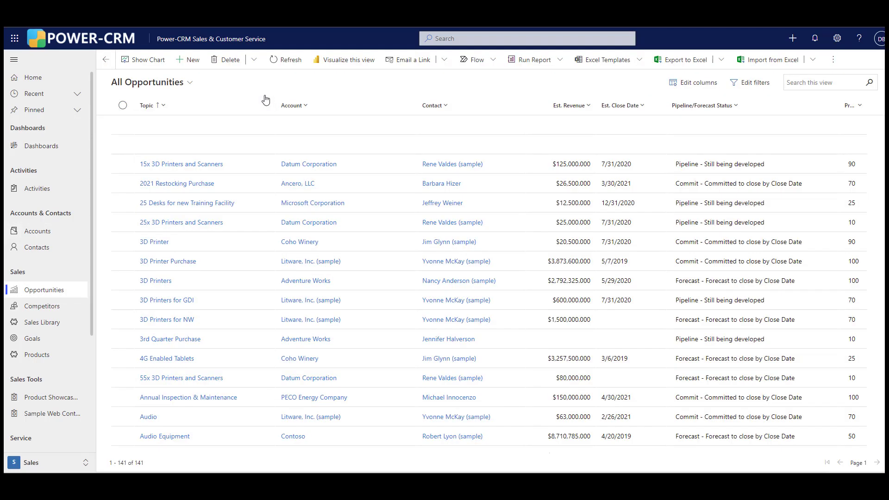
{"action": "left_click", "coordinate": [190, 84]}
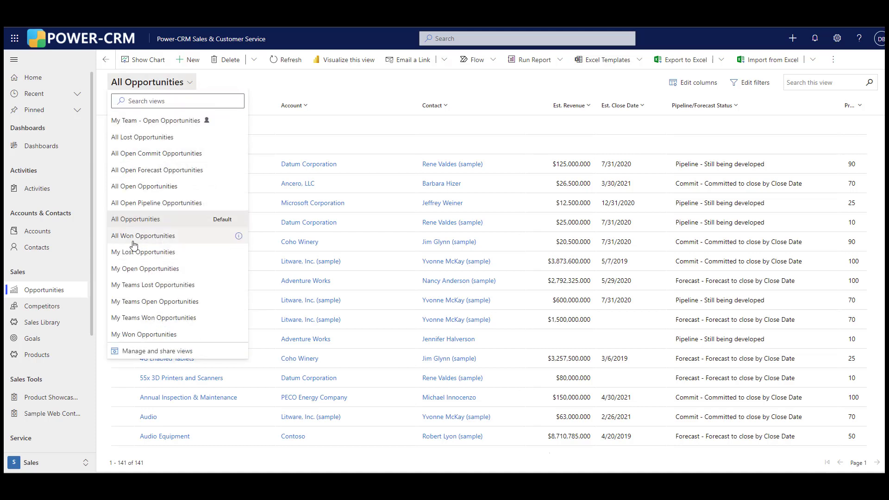
{"action": "left_click", "coordinate": [260, 86]}
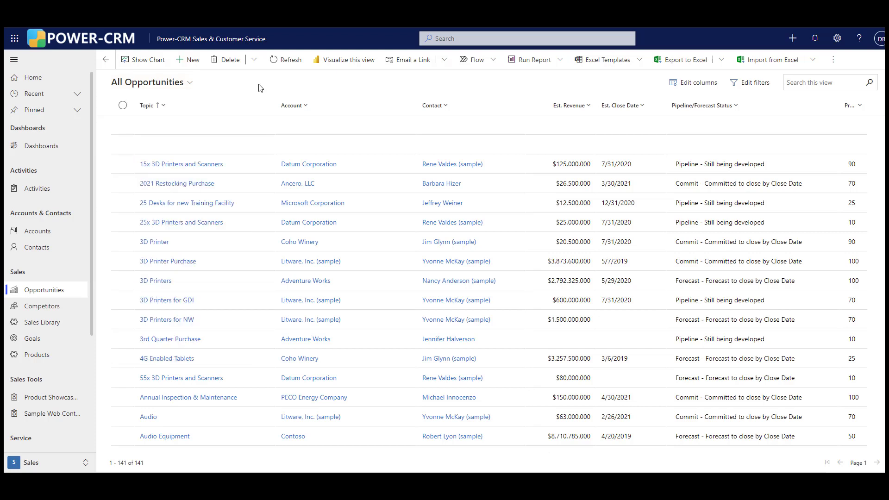
{"action": "left_click", "coordinate": [343, 62]}
{"action": "left_click", "coordinate": [345, 61]}
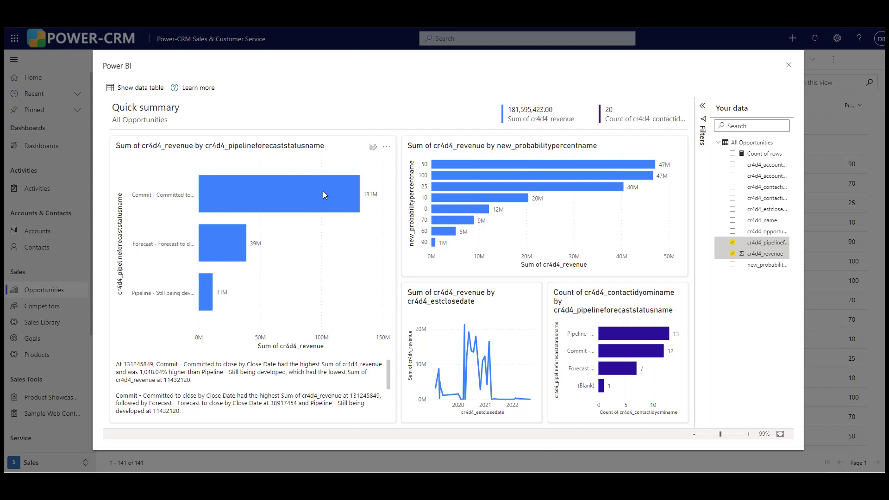
- Change the chart of revenue by pipeline forecast status to a Funnel visualization
{"action": "left_click", "coordinate": [373, 148]}
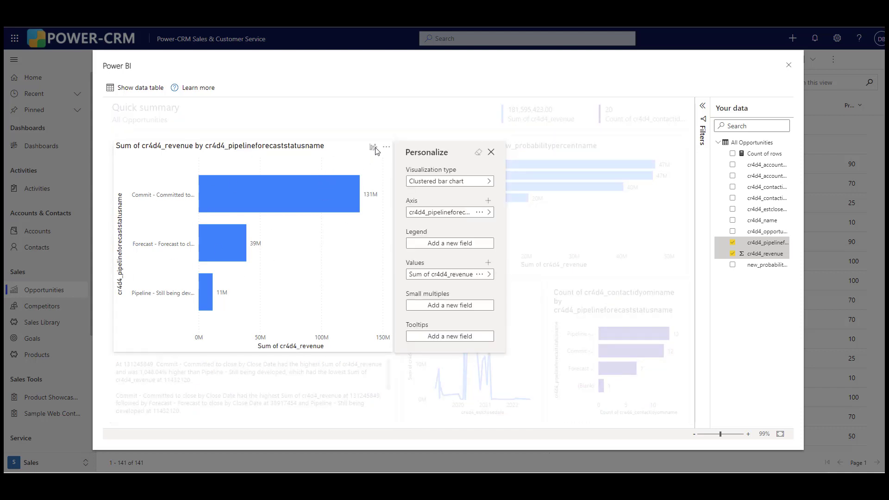
{"action": "left_click", "coordinate": [482, 183]}
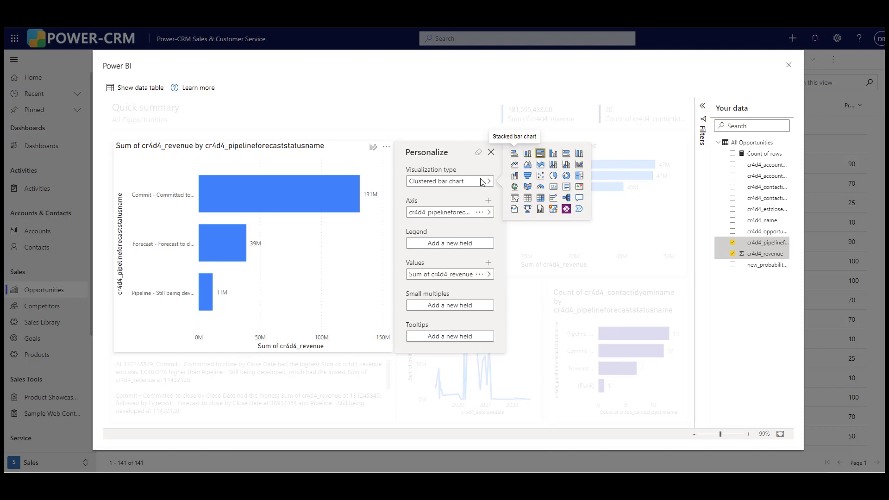
{"action": "left_click", "coordinate": [527, 176]}
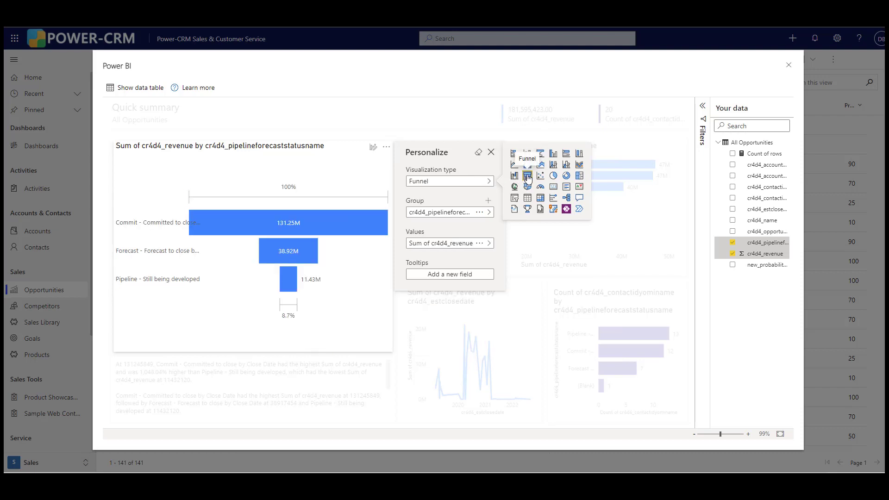
{"action": "left_click", "coordinate": [665, 147]}
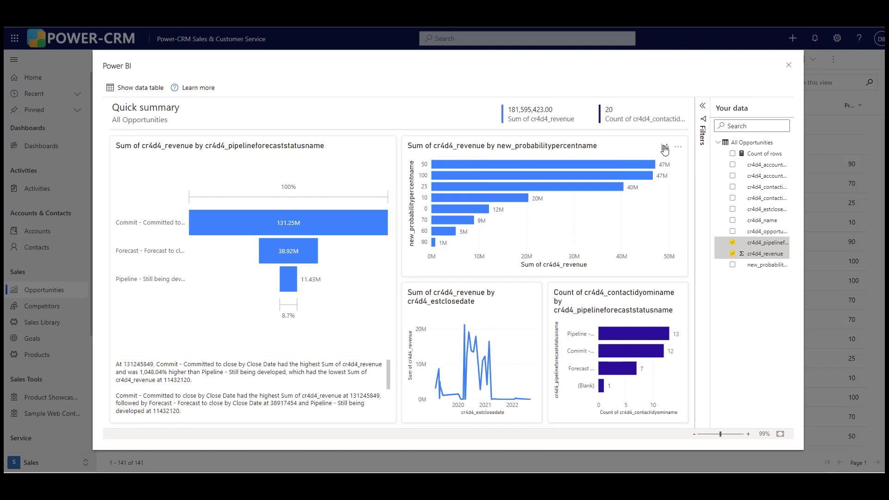
- Change the chart of revenue by probability percent to a pie chart
{"action": "left_click", "coordinate": [665, 147]}
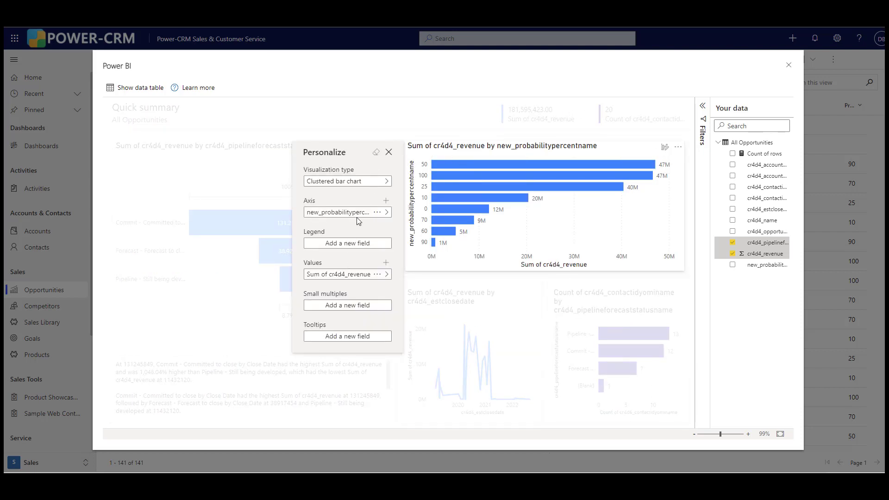
{"action": "left_click", "coordinate": [375, 182]}
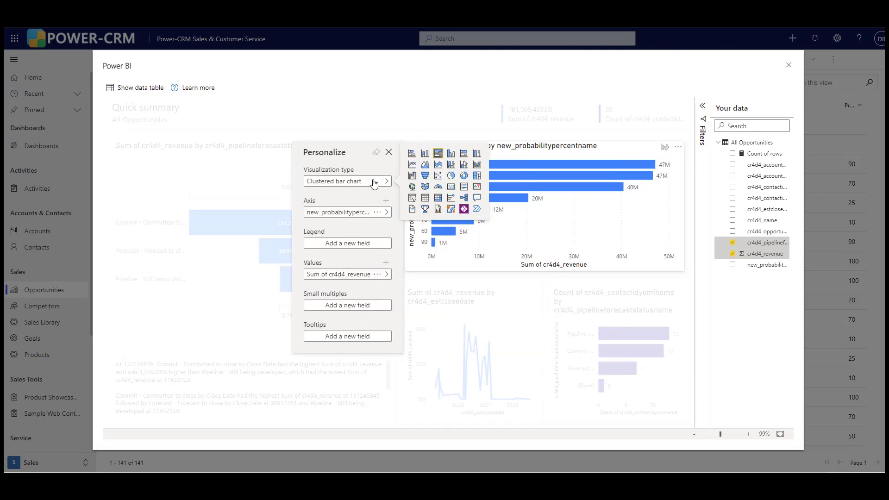
{"action": "left_click", "coordinate": [451, 176]}
{"action": "left_click", "coordinate": [427, 237]}
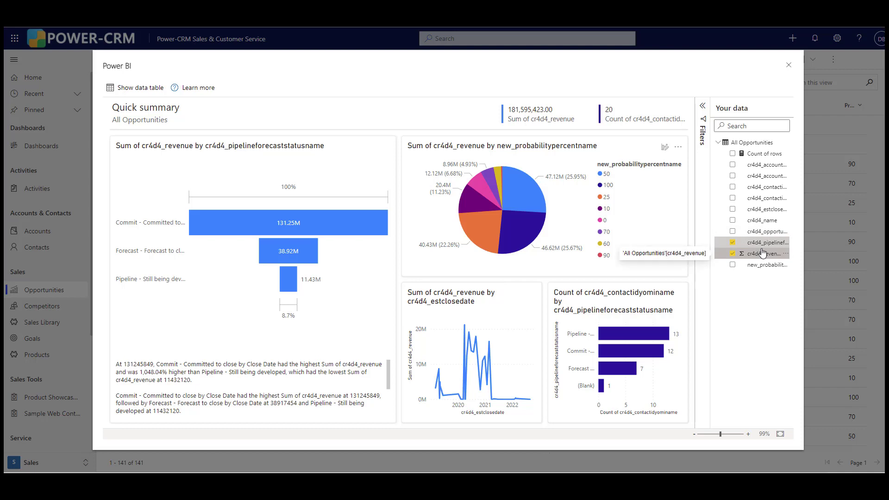
- Add Count of rows and the account, contact, estimated close date, name, opportunity and probability fields to the quick summary
{"action": "left_click", "coordinate": [732, 154]}
{"action": "left_click", "coordinate": [733, 165]}
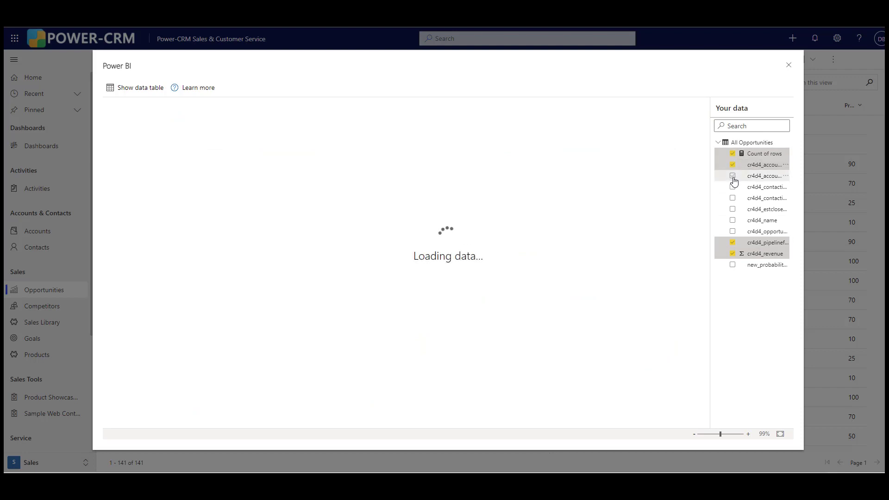
{"action": "left_click", "coordinate": [732, 176]}
{"action": "left_click", "coordinate": [732, 187]}
{"action": "left_click", "coordinate": [732, 198]}
{"action": "left_click", "coordinate": [733, 209]}
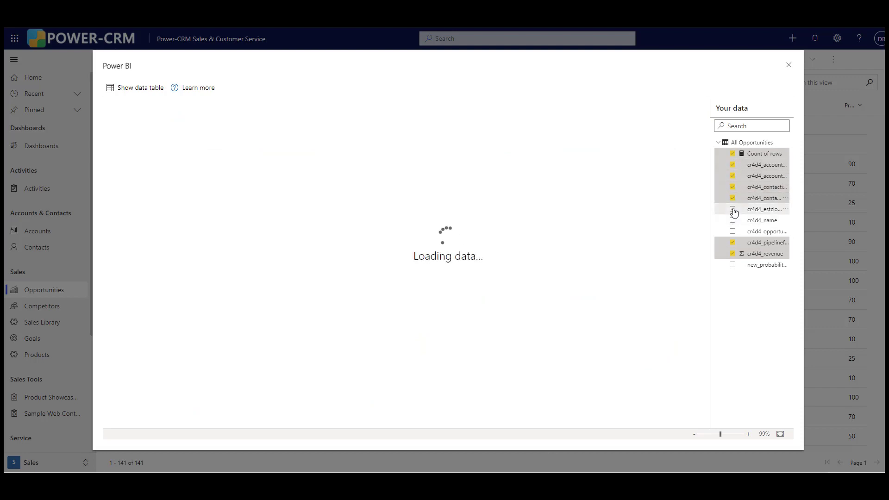
{"action": "left_click", "coordinate": [733, 220]}
{"action": "left_click", "coordinate": [733, 232]}
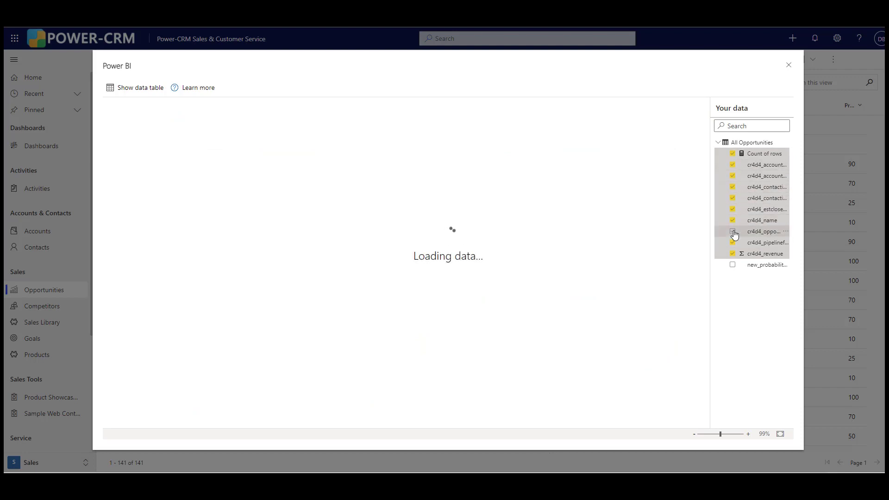
{"action": "left_click", "coordinate": [733, 265]}
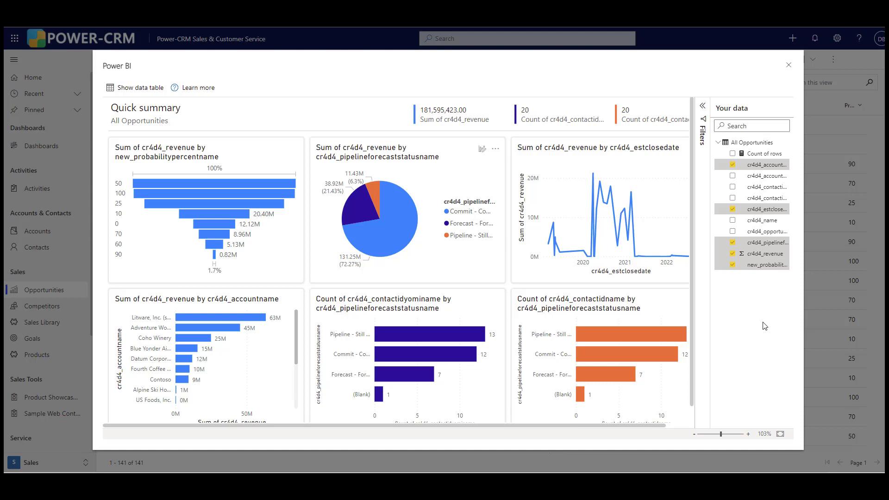
- Try filtering the pie chart of revenue by pipeline forecast status with the Commit and Forecast values
{"action": "left_click", "coordinate": [703, 106]}
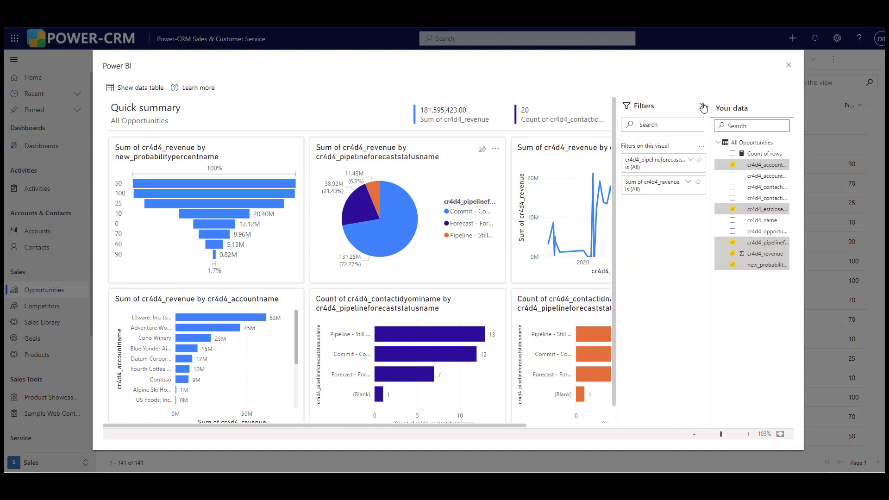
{"action": "left_click", "coordinate": [693, 161]}
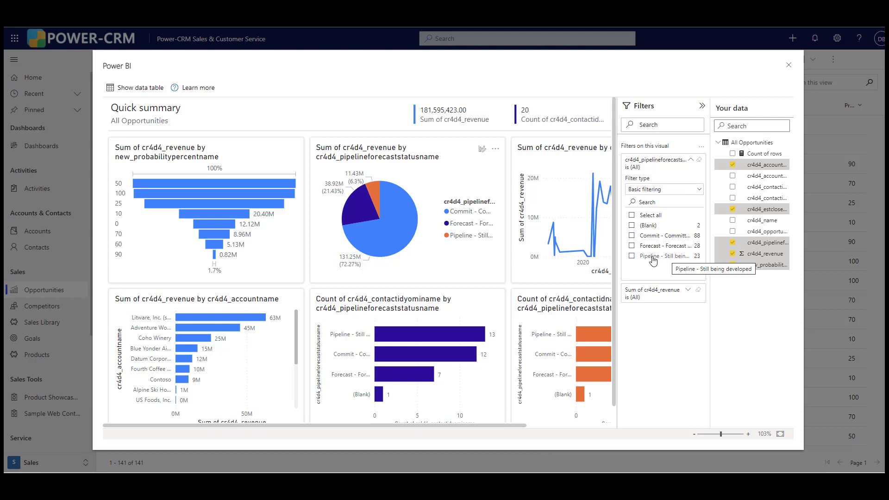
{"action": "left_click", "coordinate": [632, 235]}
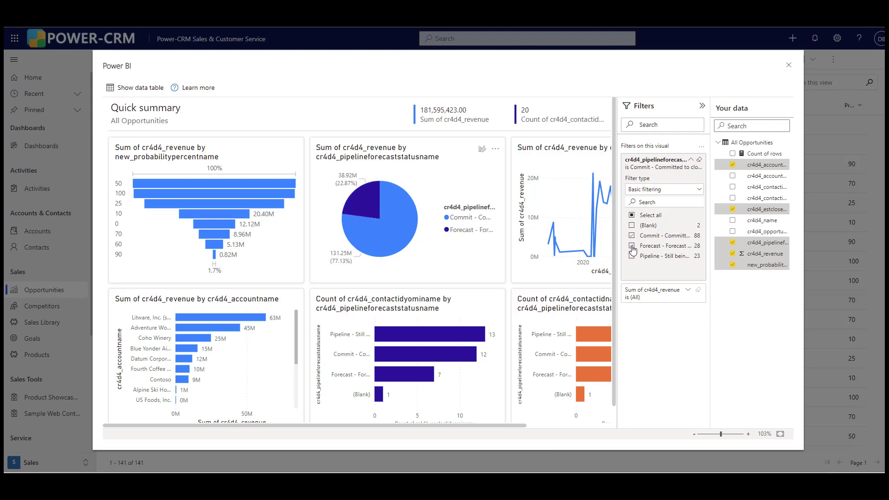
{"action": "left_click", "coordinate": [632, 247]}
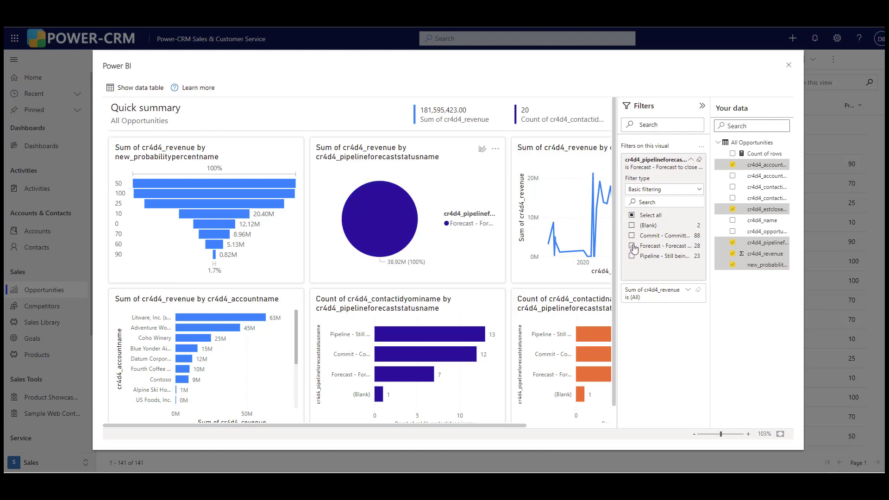
{"action": "left_click", "coordinate": [632, 246]}
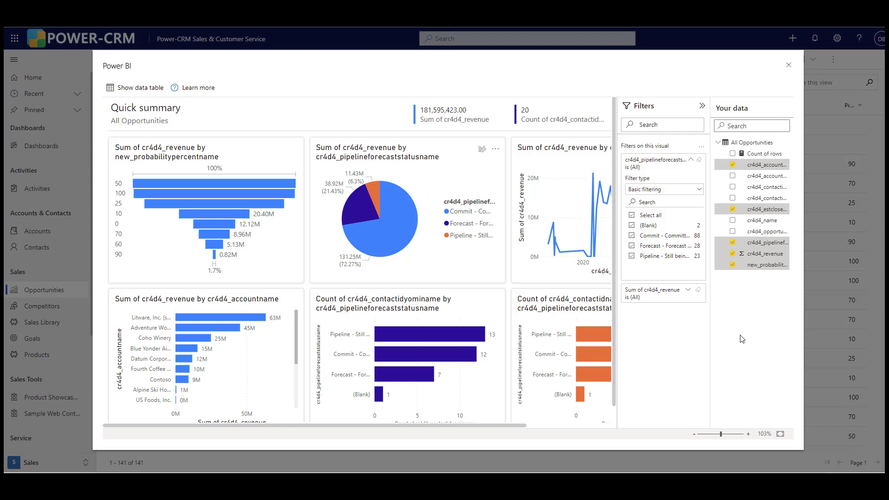
{"action": "left_click", "coordinate": [702, 107]}
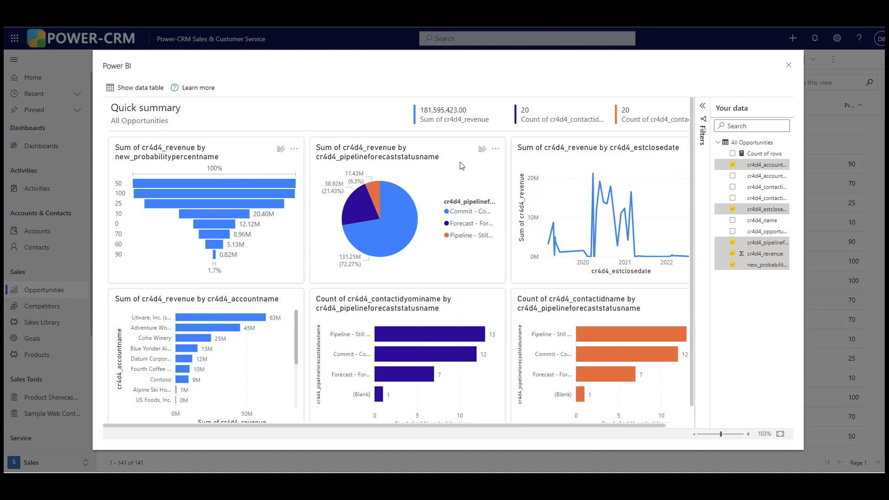
- Look at the pie chart's personalization options and close the Power BI summary
{"action": "left_click", "coordinate": [482, 148]}
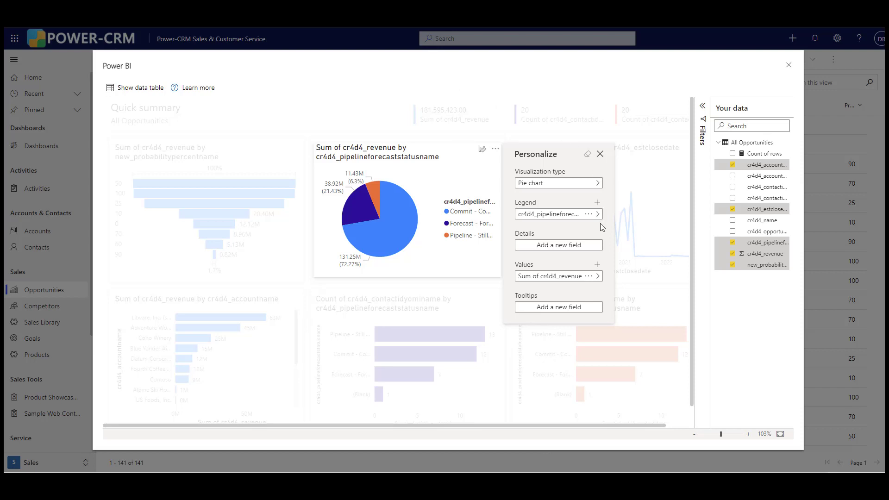
{"action": "left_click", "coordinate": [600, 154]}
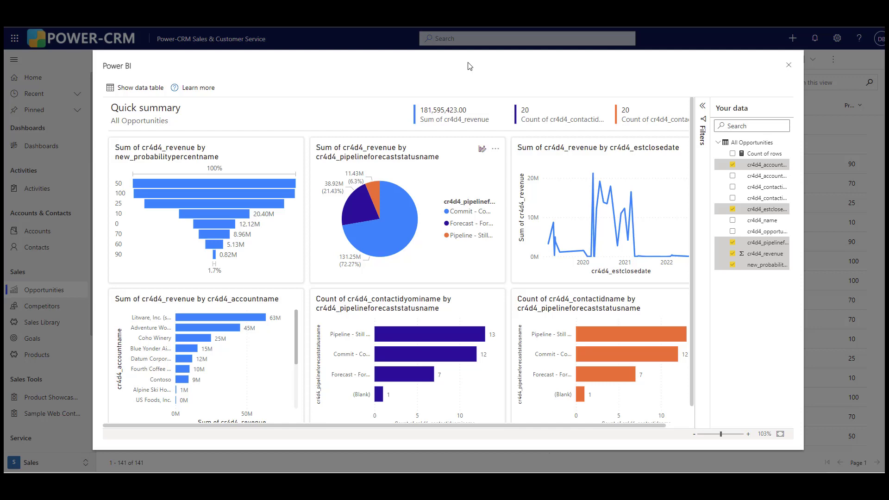
{"action": "left_click", "coordinate": [789, 65]}
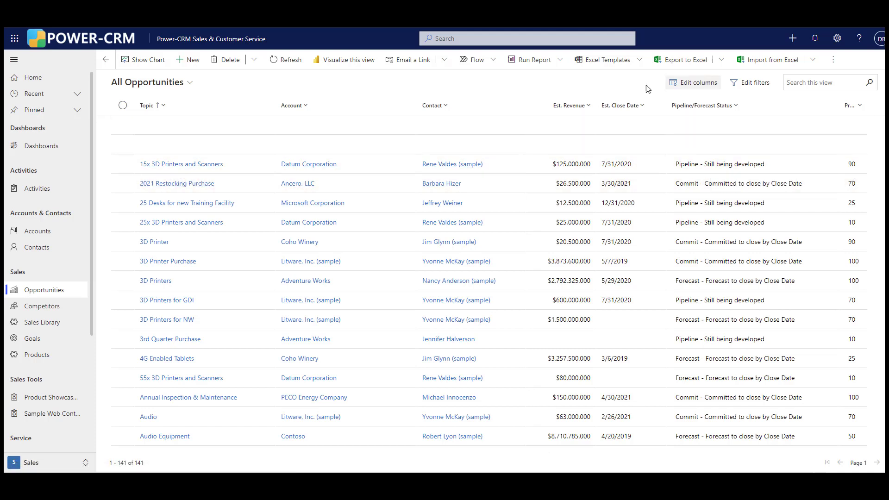
- Add the Owner column to the All Opportunities view and apply the column changes
{"action": "left_click", "coordinate": [697, 84]}
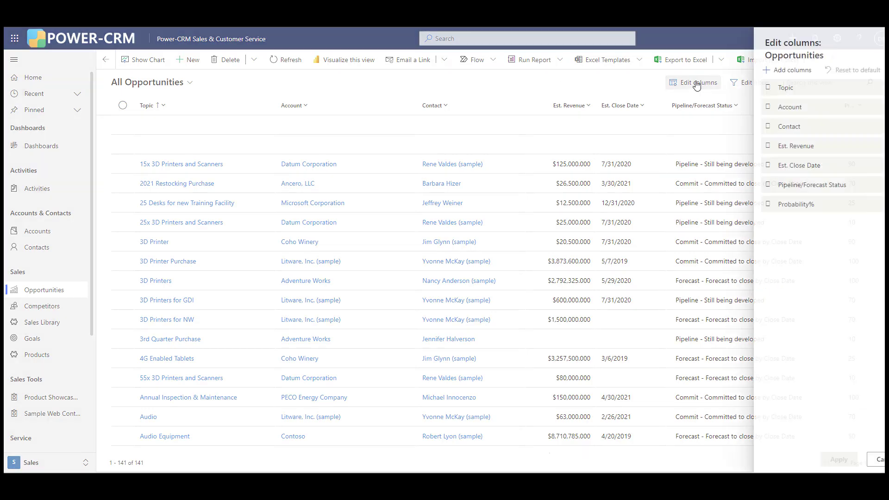
{"action": "left_click", "coordinate": [787, 70]}
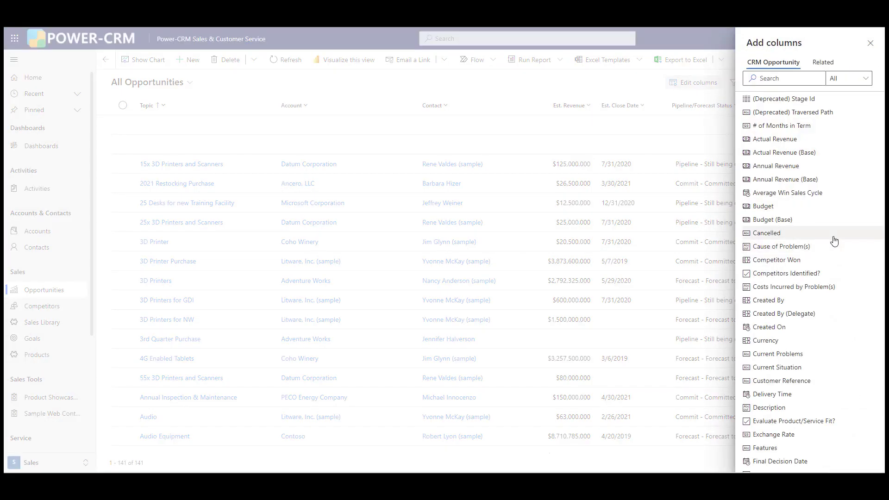
{"action": "scroll", "coordinate": [820, 248], "scroll_direction": "down", "scroll_amount": 6}
{"action": "left_click", "coordinate": [808, 389]}
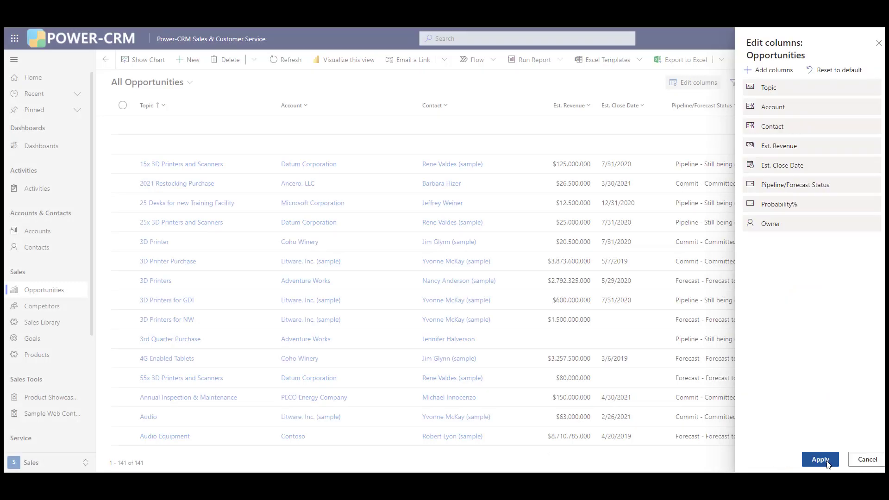
{"action": "left_click", "coordinate": [821, 459]}
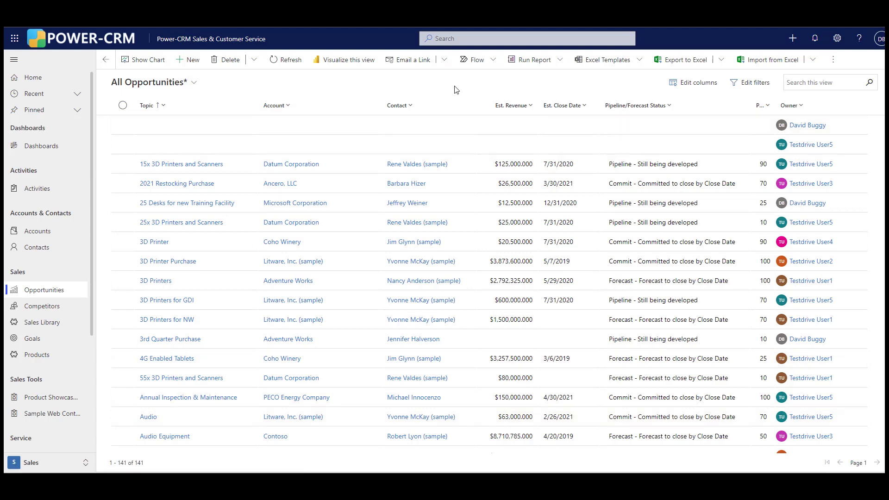
- Visualize the updated opportunities view in Power BI and change the revenue by owneridname chart to a funnel
{"action": "left_click", "coordinate": [351, 64]}
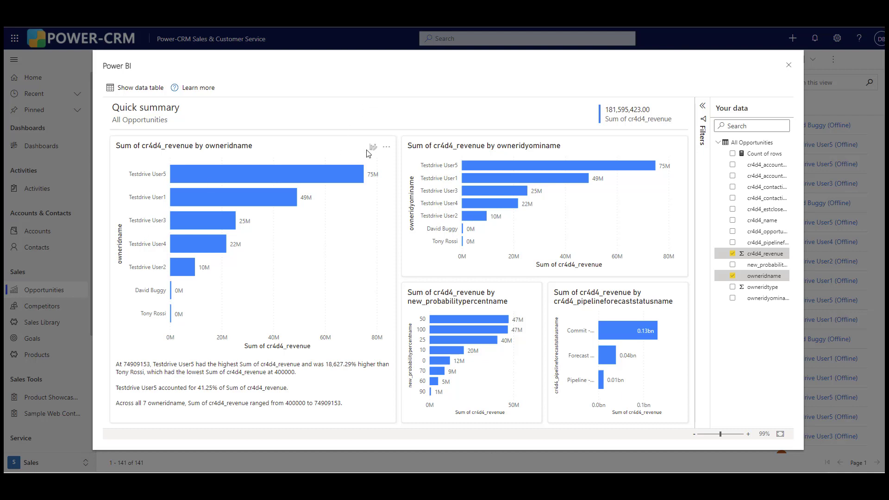
{"action": "left_click", "coordinate": [374, 147]}
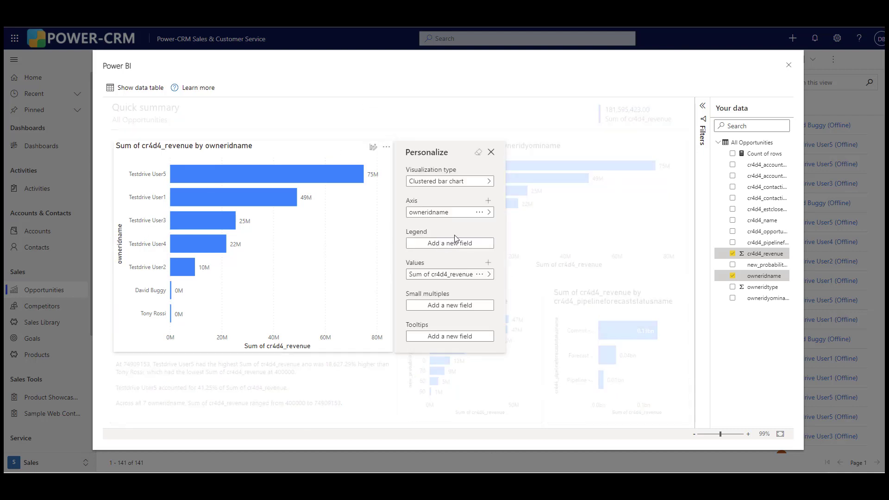
{"action": "left_click", "coordinate": [466, 185]}
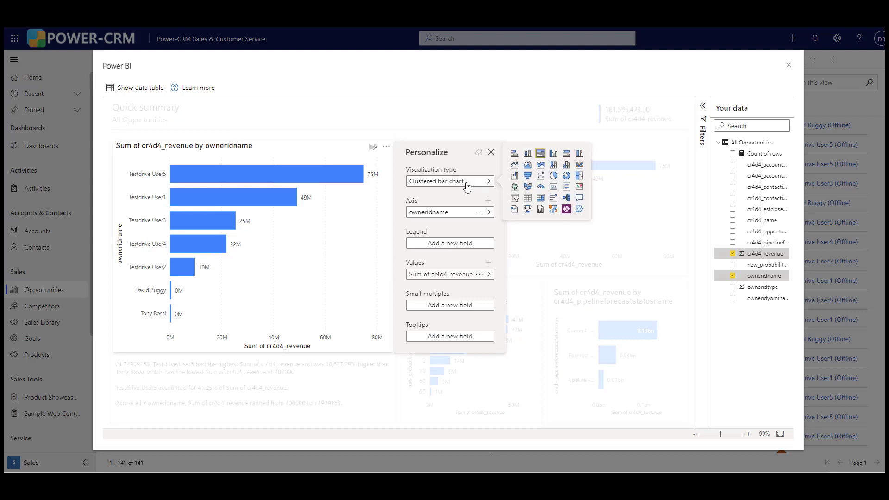
{"action": "left_click", "coordinate": [528, 175]}
{"action": "left_click", "coordinate": [491, 152]}
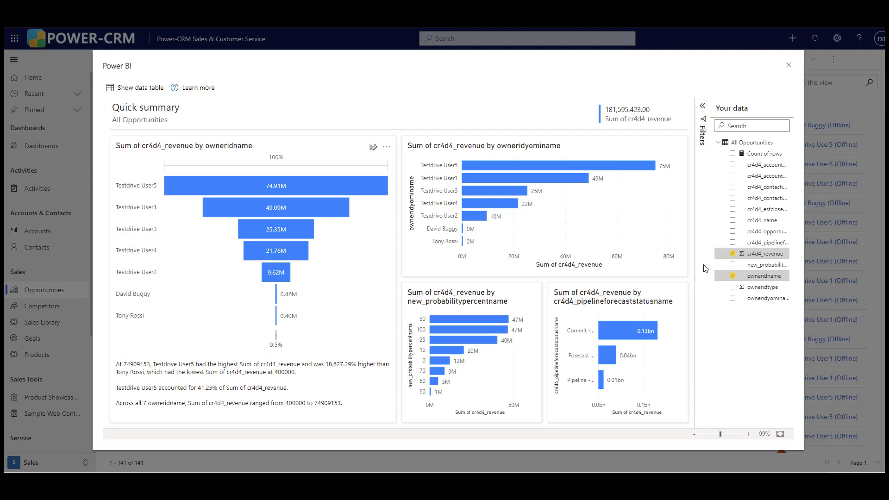
- Add the new_probabilitypercentname field to the summary of revenue by owner
{"action": "left_click", "coordinate": [732, 265]}
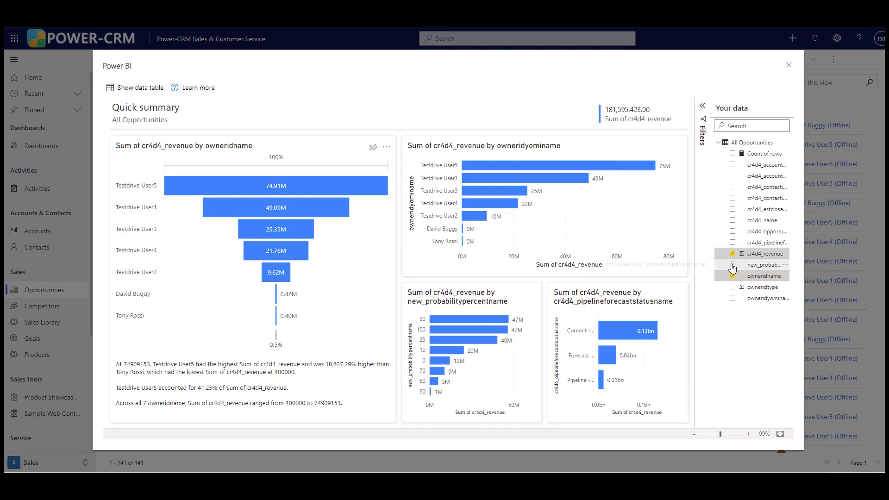